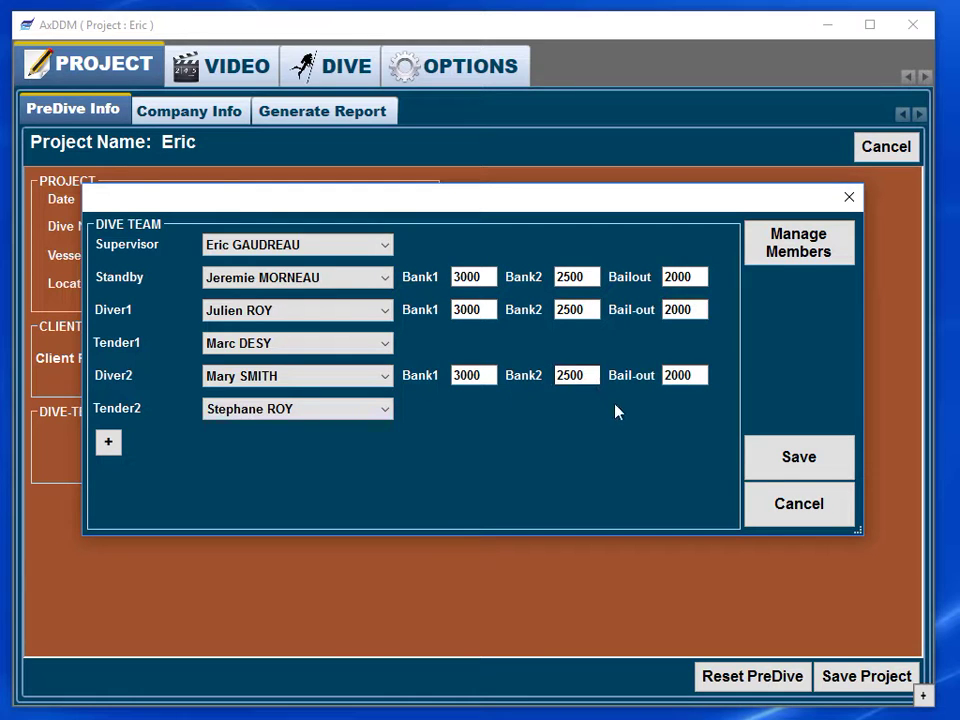
Check the list of available dive members without changing it, and save the dive team assignments
click(827, 253)
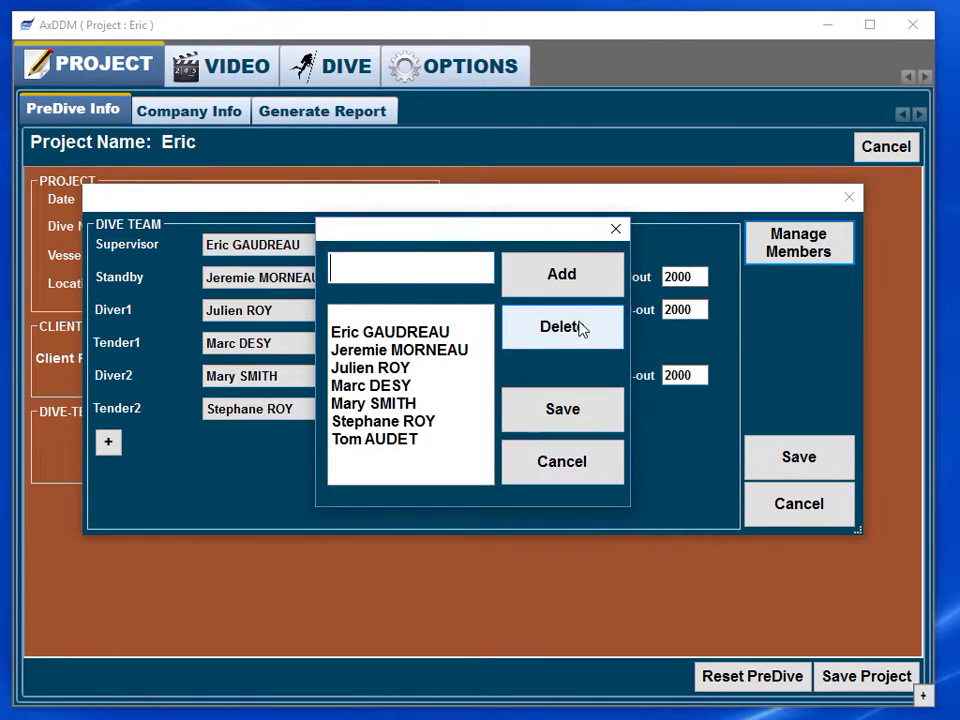
click(589, 462)
click(808, 468)
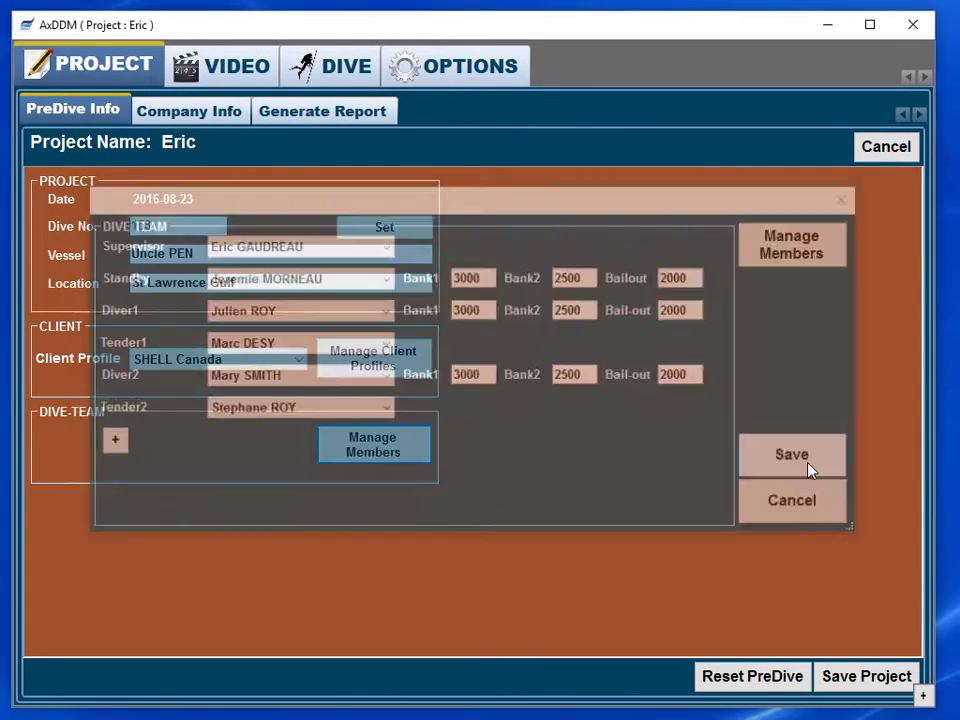
Review the project's company information and the report generation options
click(178, 111)
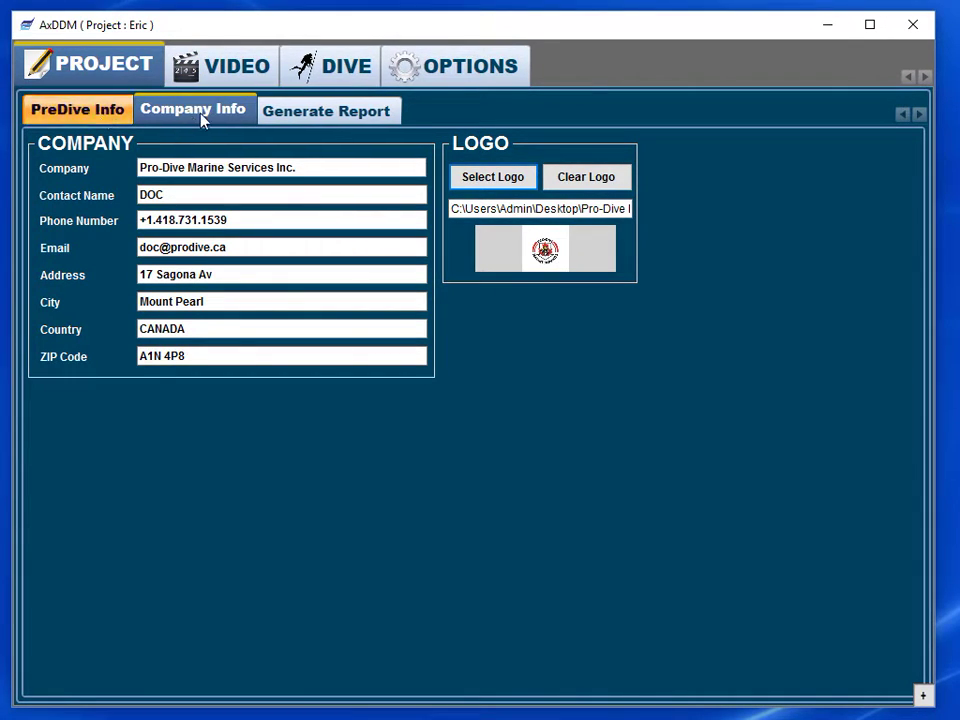
click(345, 117)
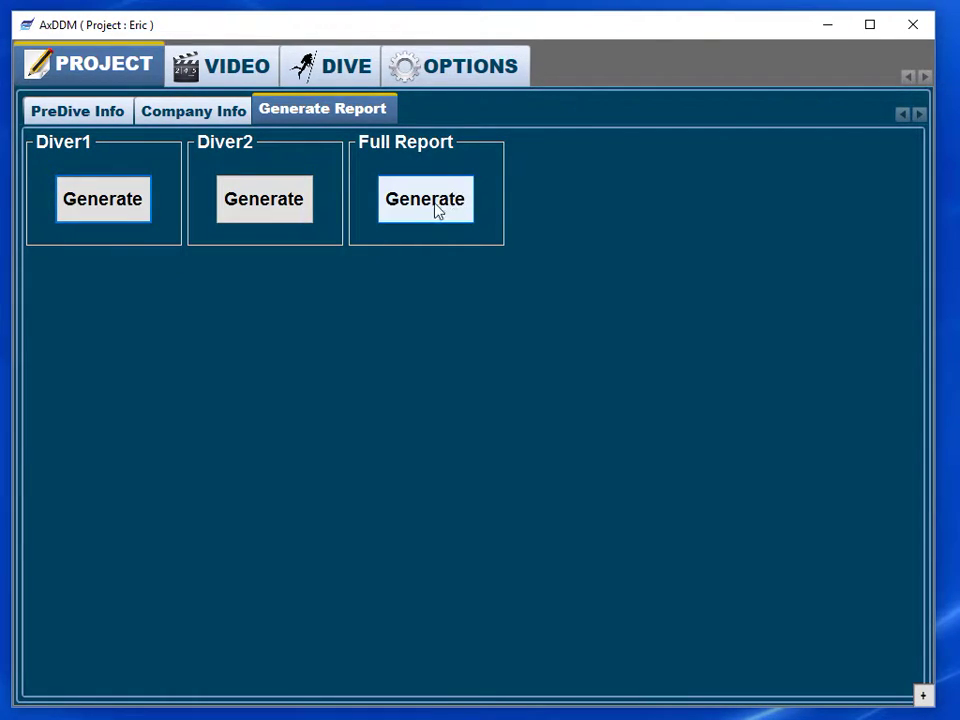
Check both divers' camera feeds, start recording the first diver's video and take a snapshot of it
click(236, 68)
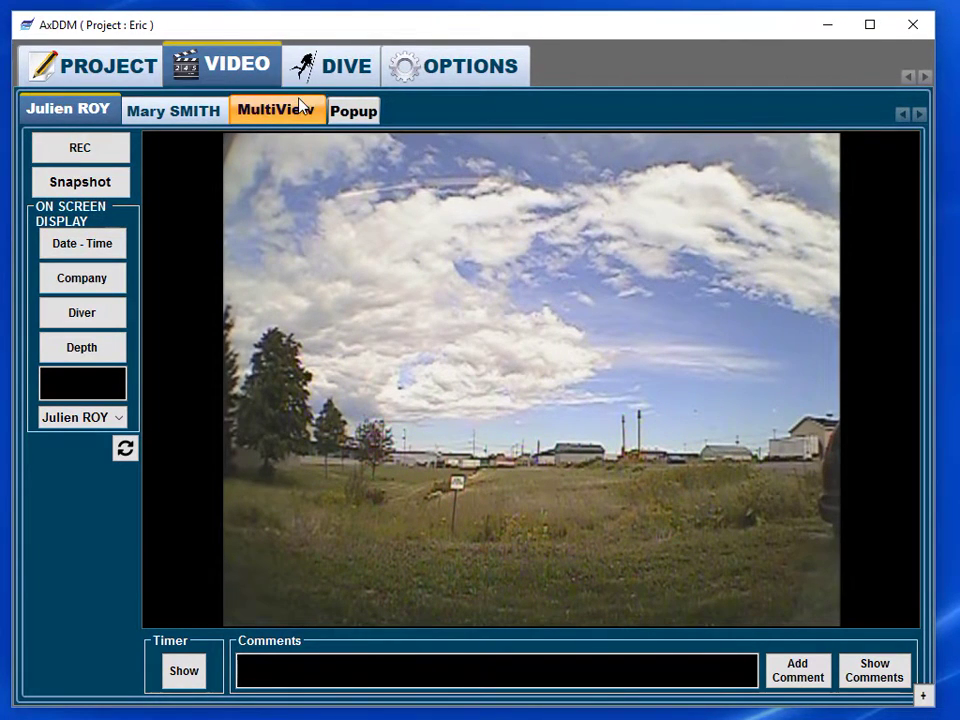
click(186, 112)
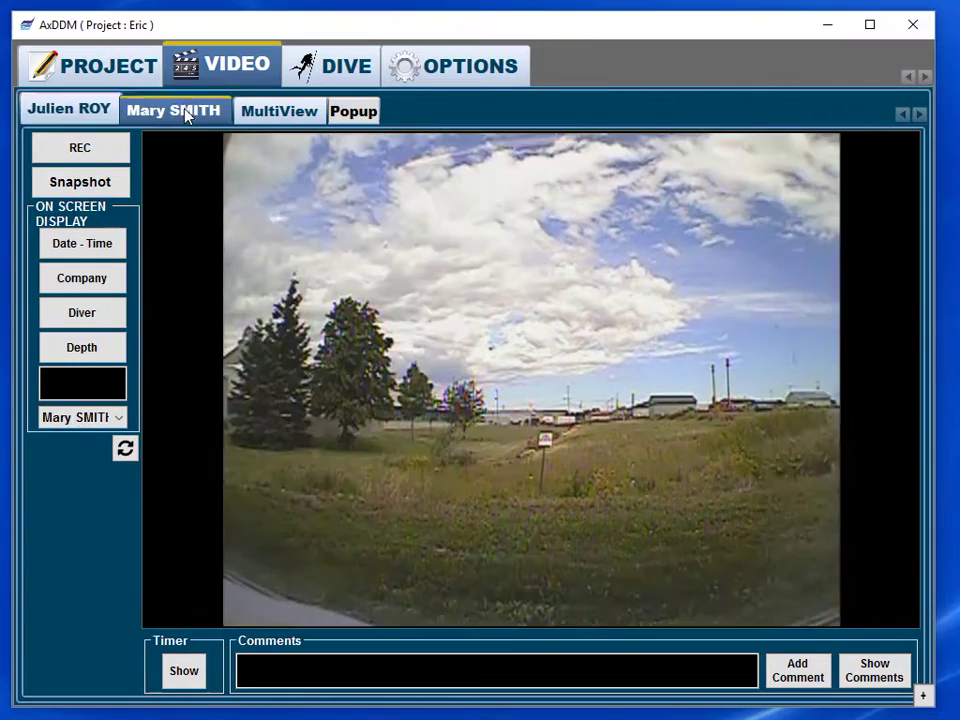
click(97, 112)
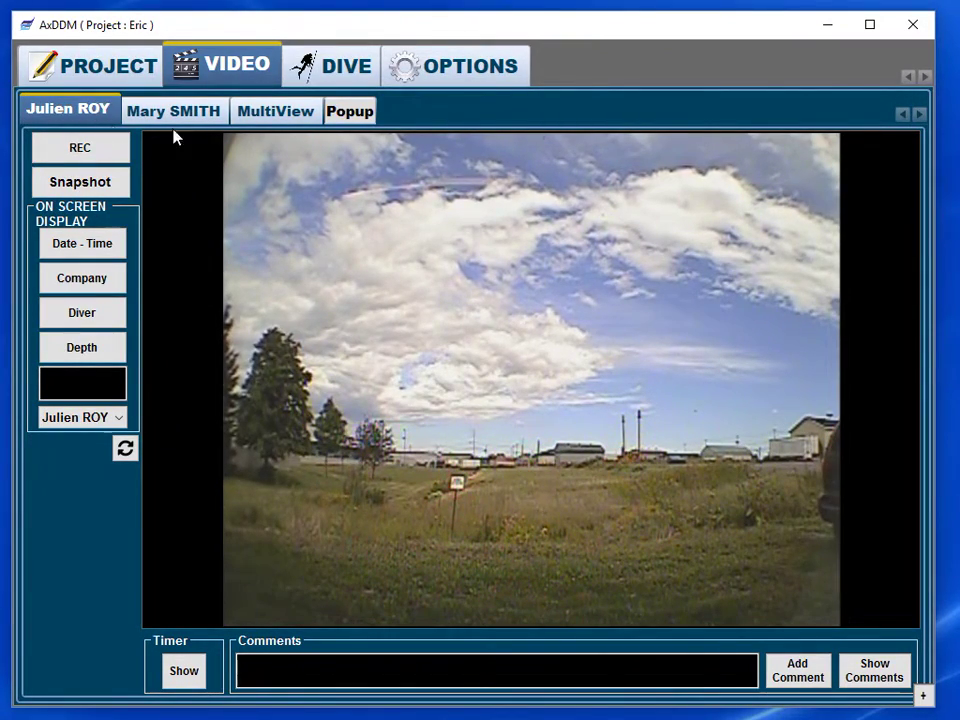
click(86, 152)
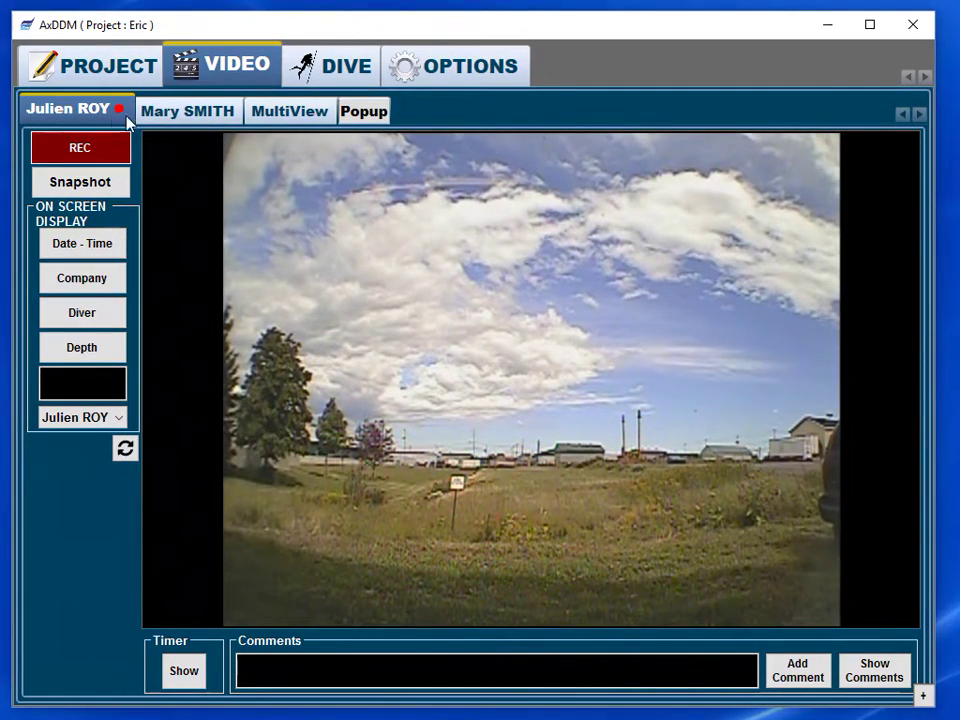
click(112, 190)
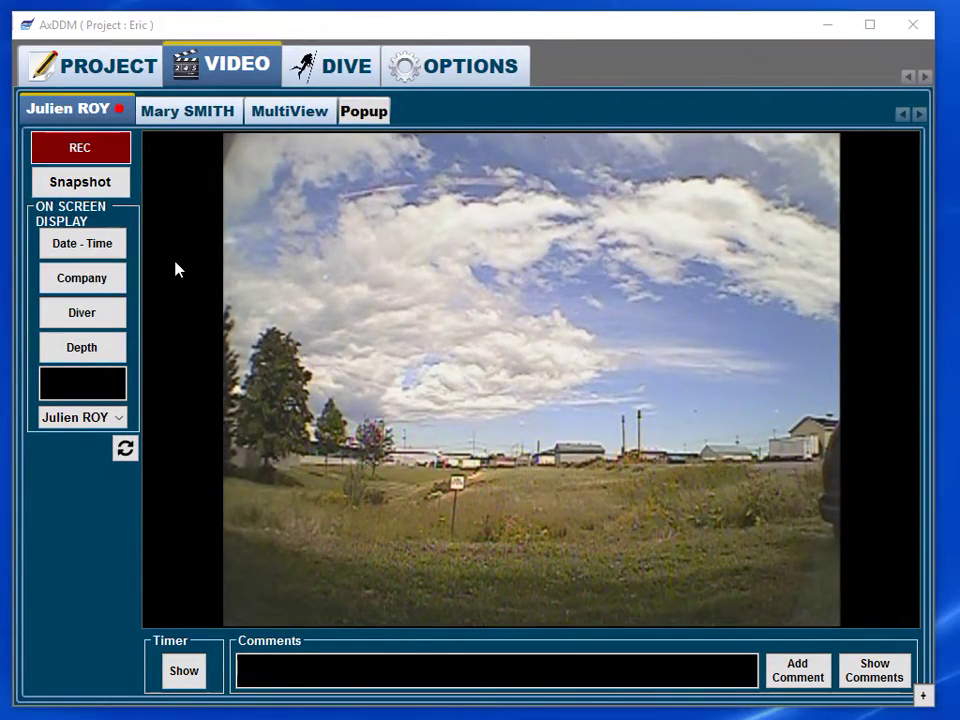
Overlay the date and time, company, diver name and depth on the first diver's video
click(98, 246)
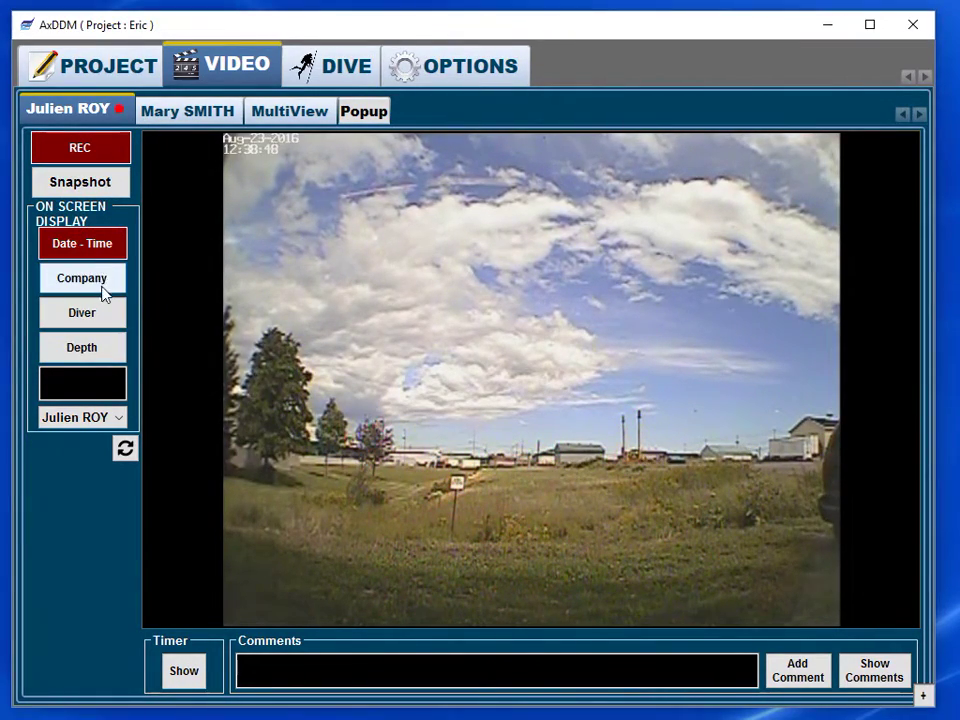
click(97, 275)
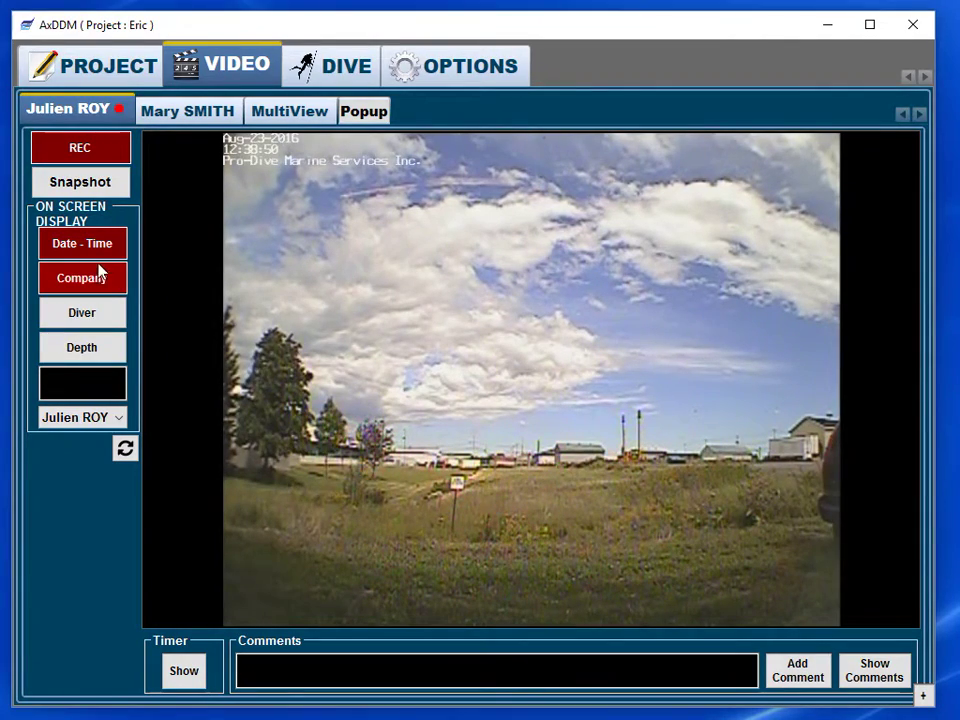
click(97, 314)
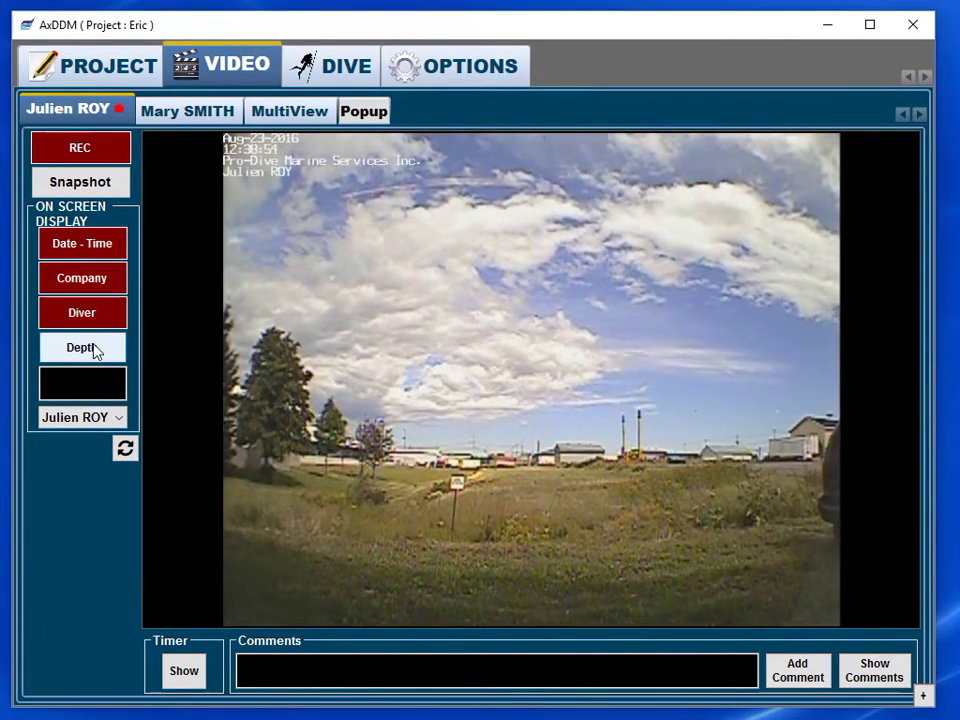
click(100, 350)
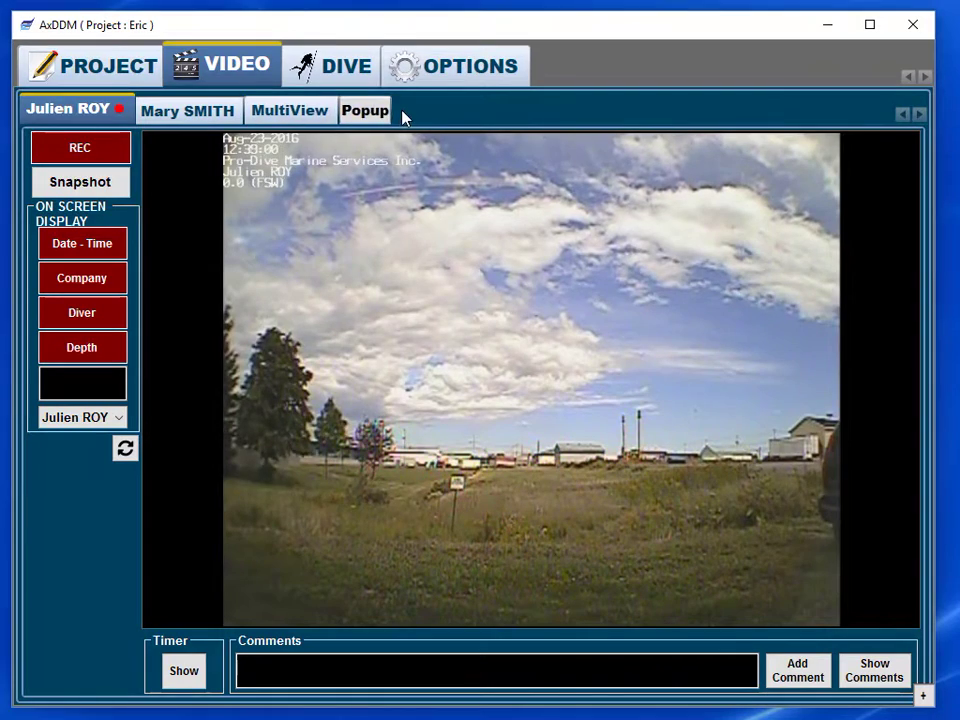
Show both camera feeds together in MultiView, using the layout with feed 2 inset in feed 1
click(290, 110)
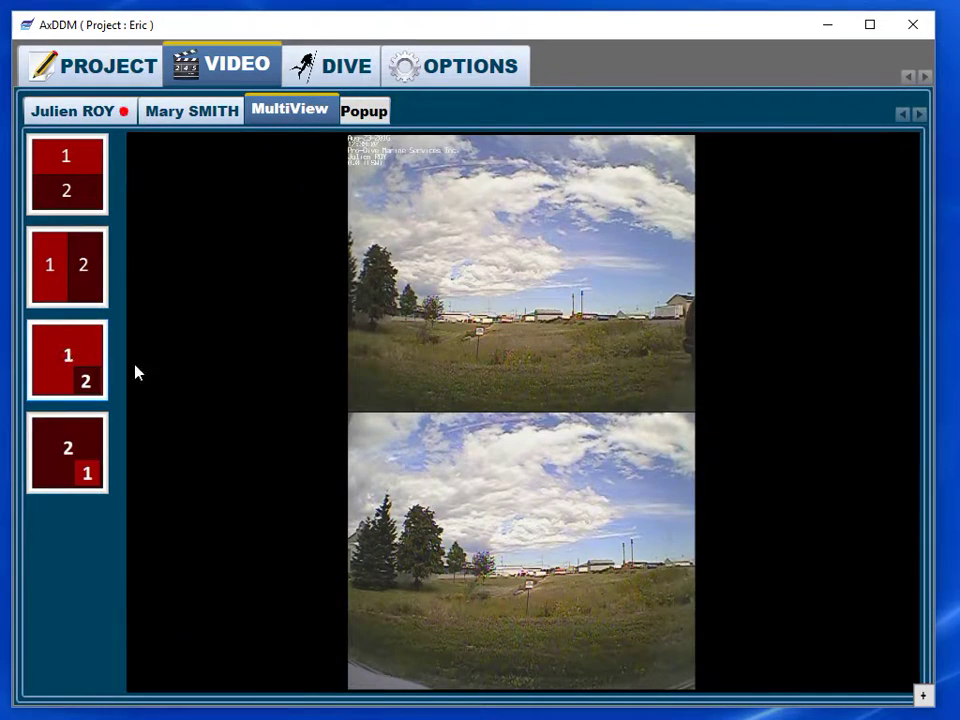
click(56, 262)
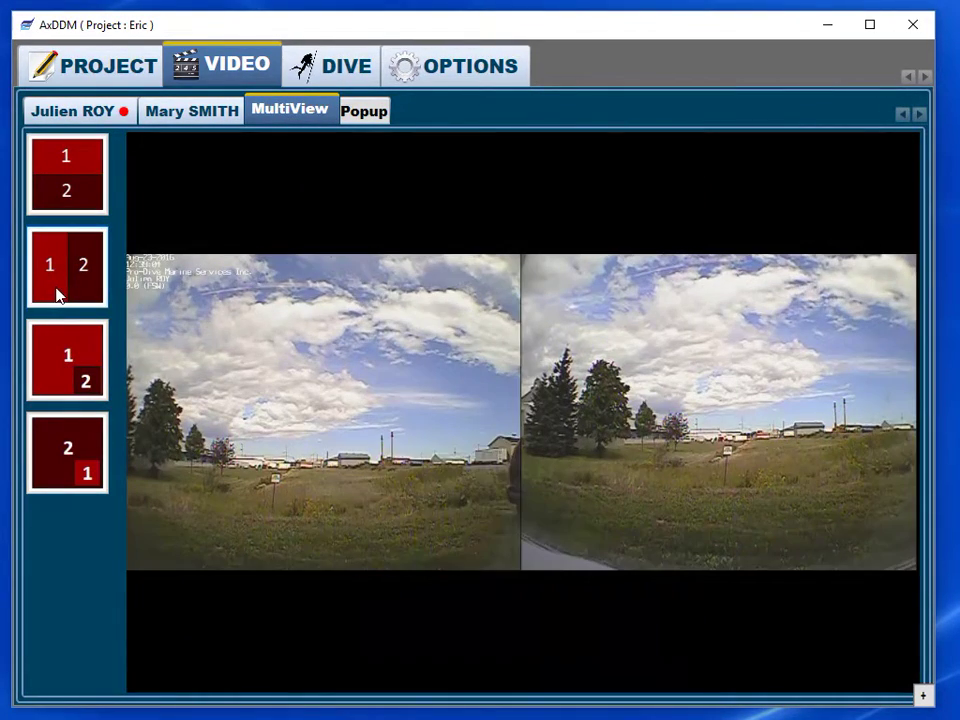
click(65, 362)
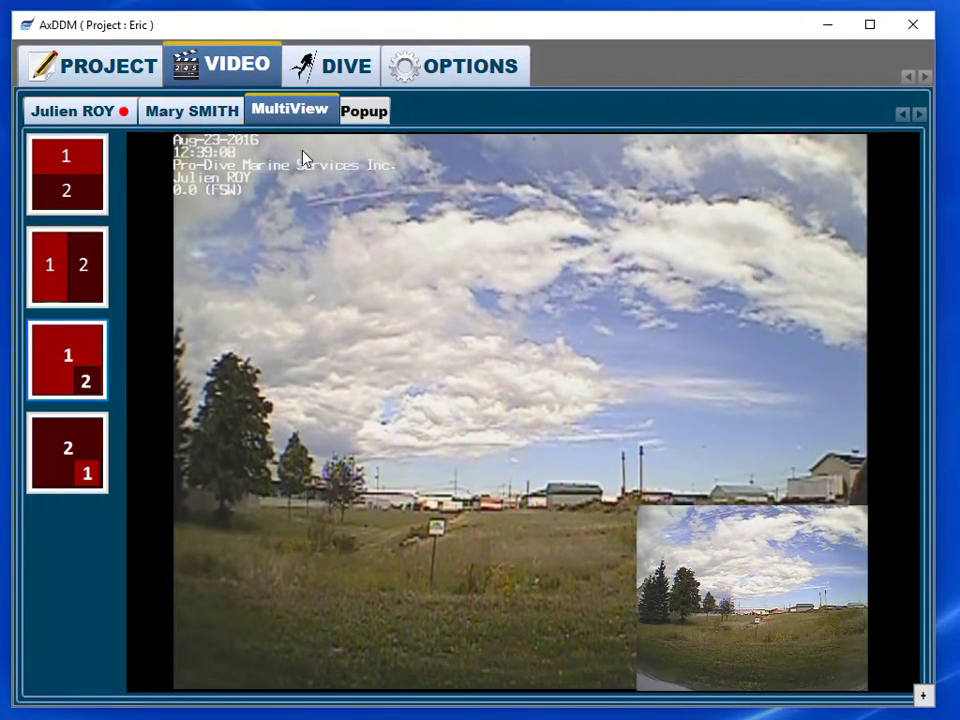
Plan the first diver's dive with a depth of 75 and a bottom time of 80
click(352, 68)
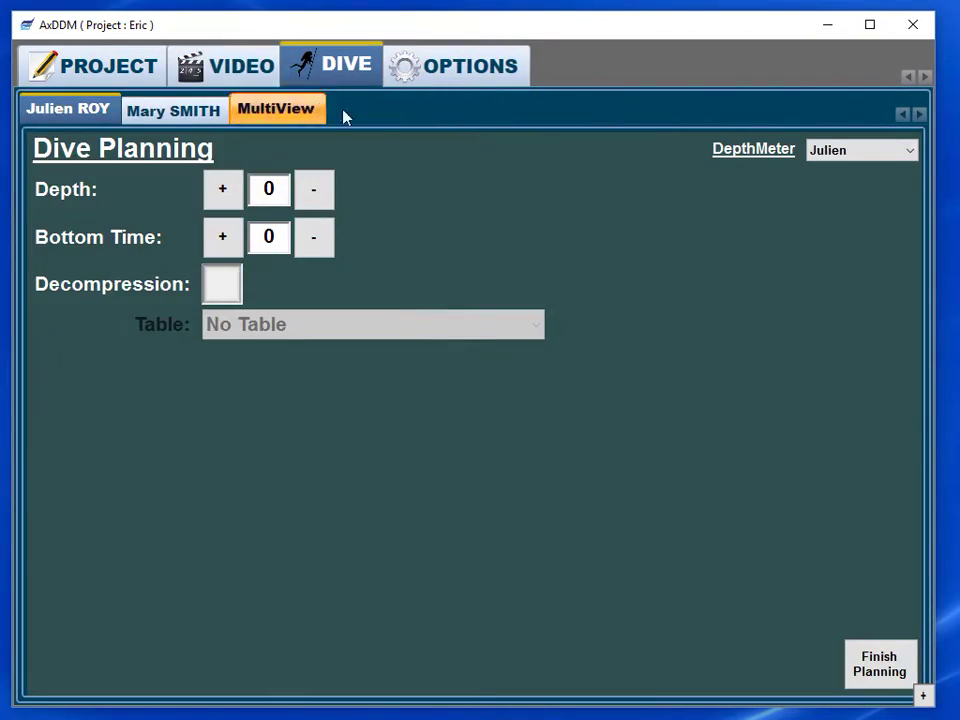
click(266, 190)
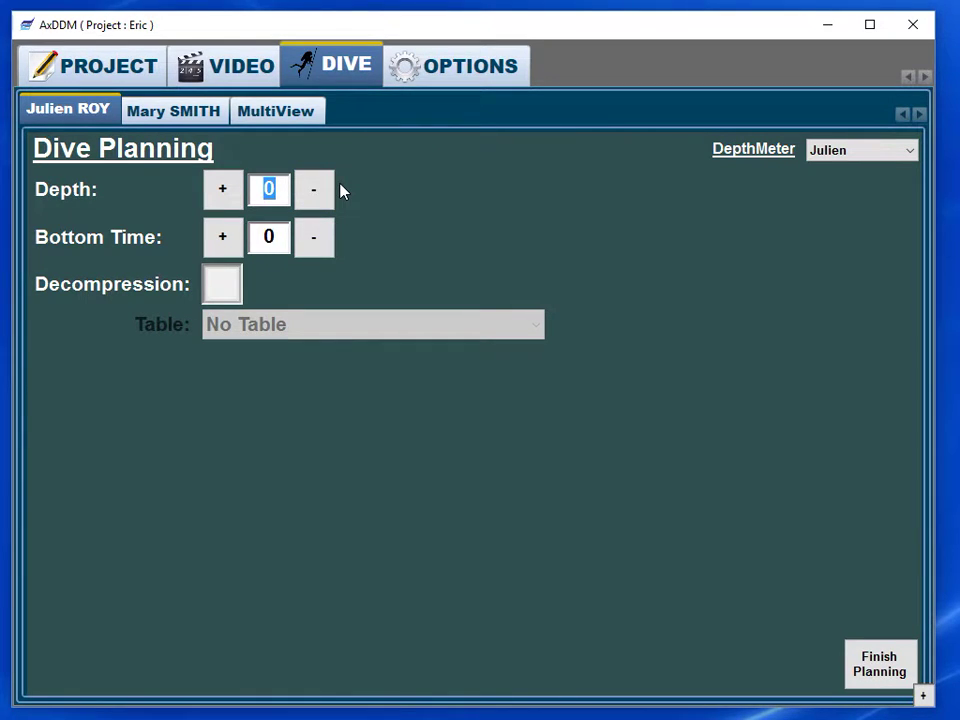
text(75)
click(267, 236)
text(80)
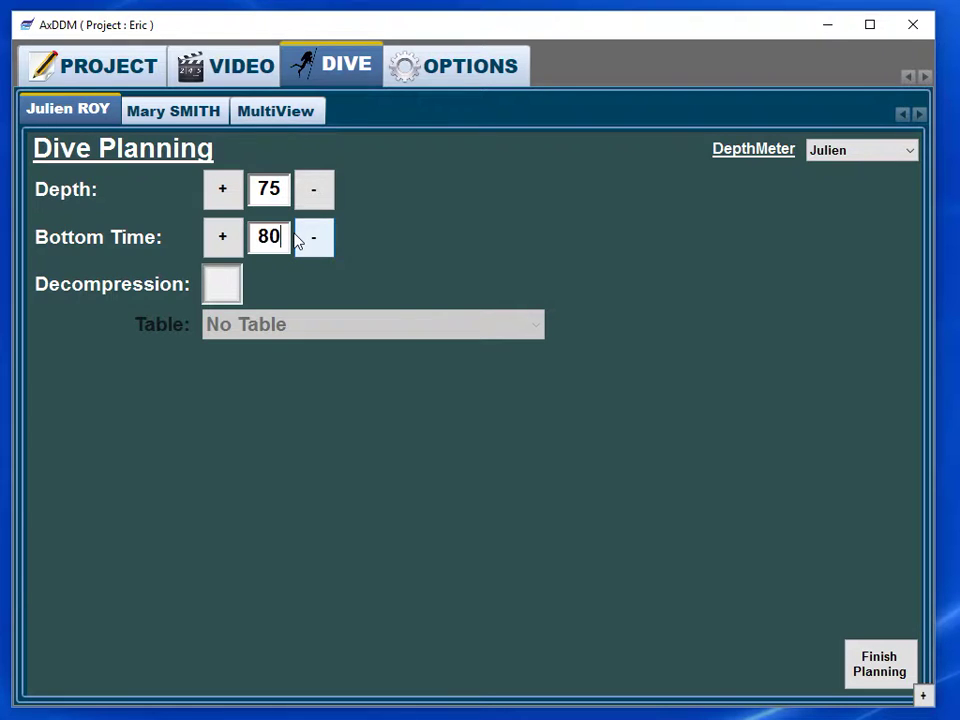
Enable decompression with the tb_USN_AIR table for the first diver and finish the dive planning
click(225, 292)
click(262, 324)
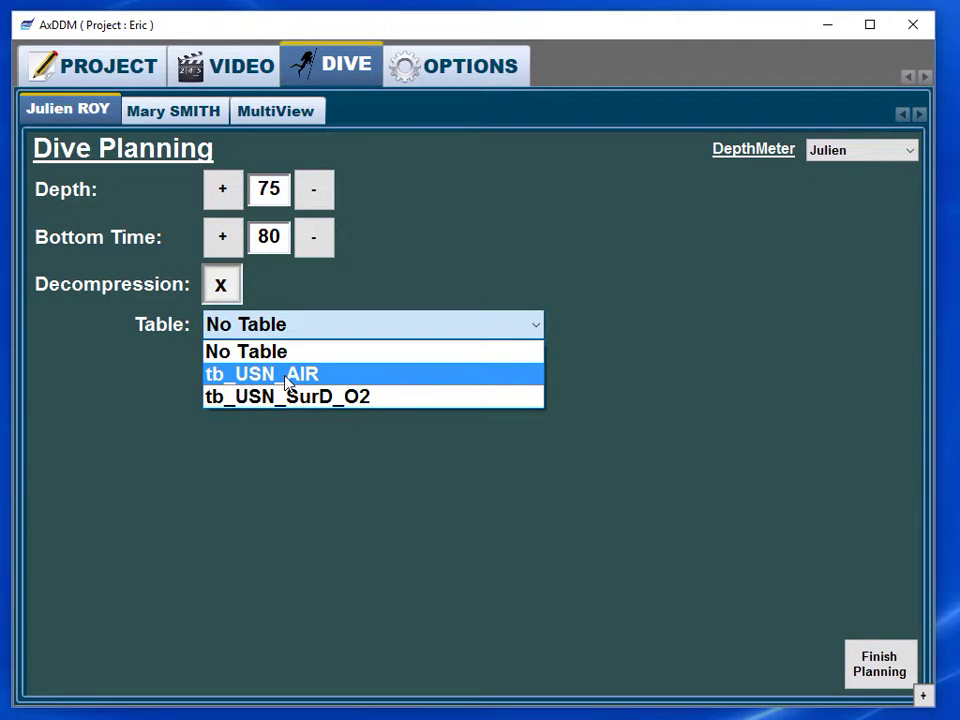
click(287, 376)
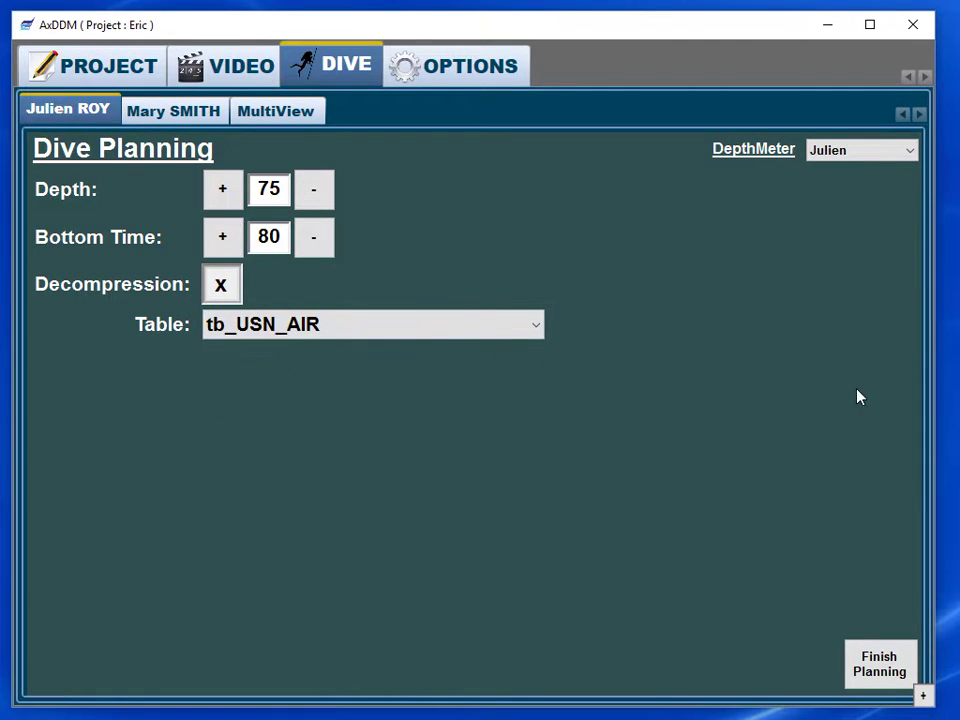
click(880, 680)
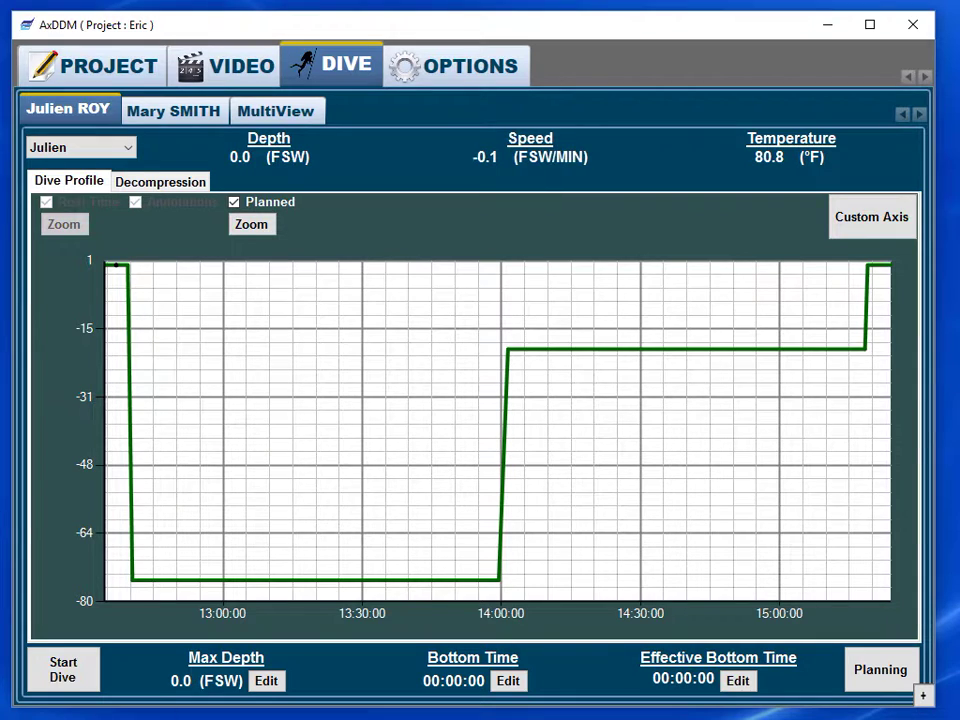
Start the first diver's dive, check its decompression schedule and return to the dive profile
click(63, 669)
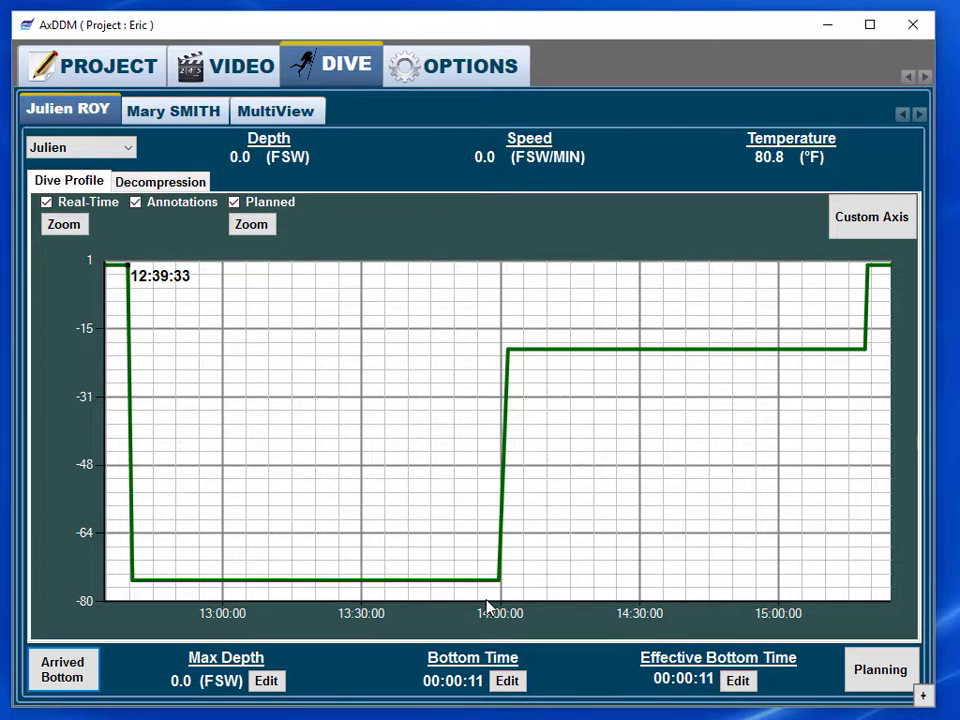
click(160, 182)
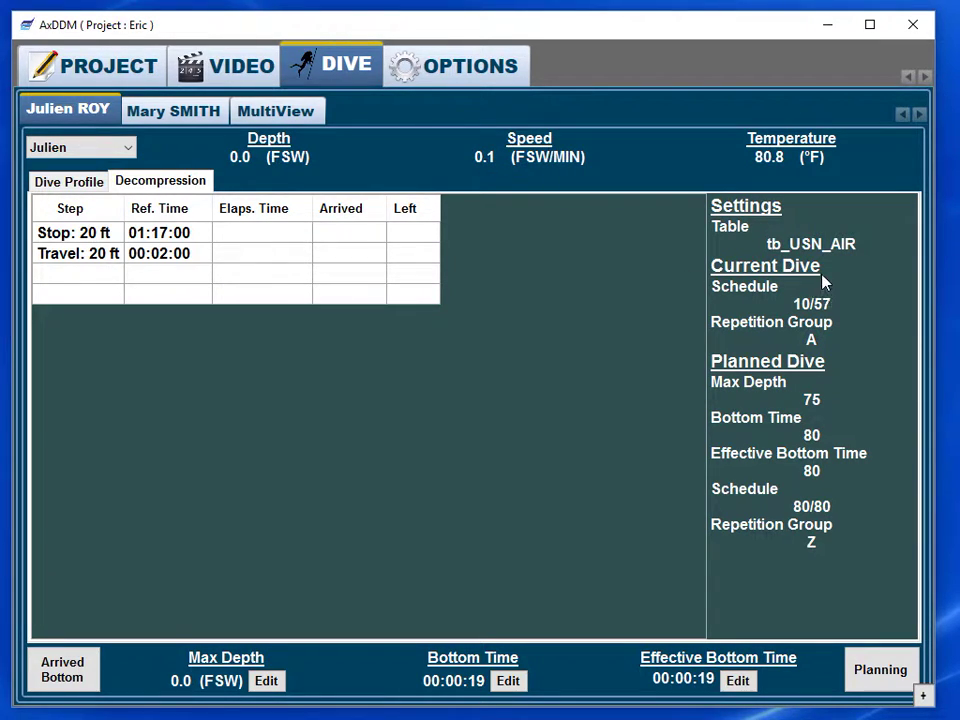
click(71, 183)
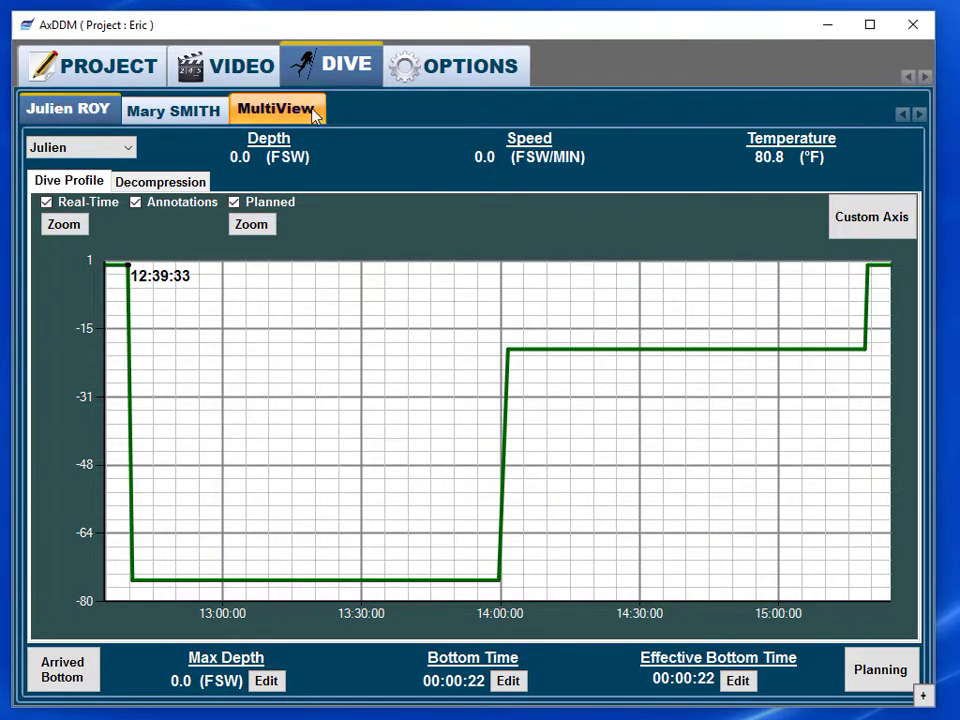
Review the software, video and depth meter options
click(478, 65)
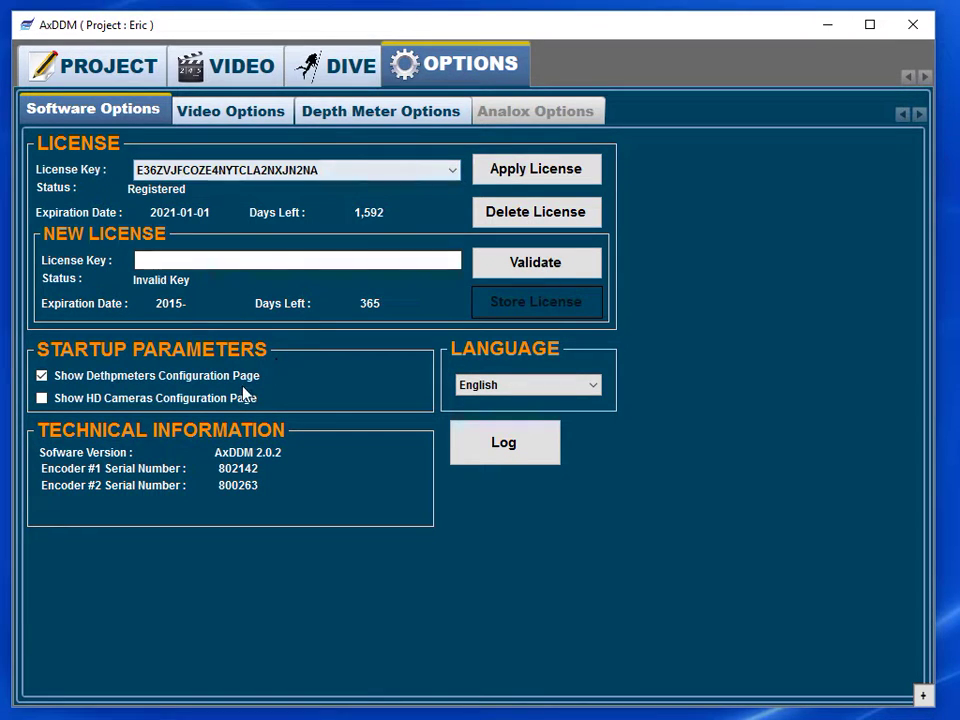
click(234, 110)
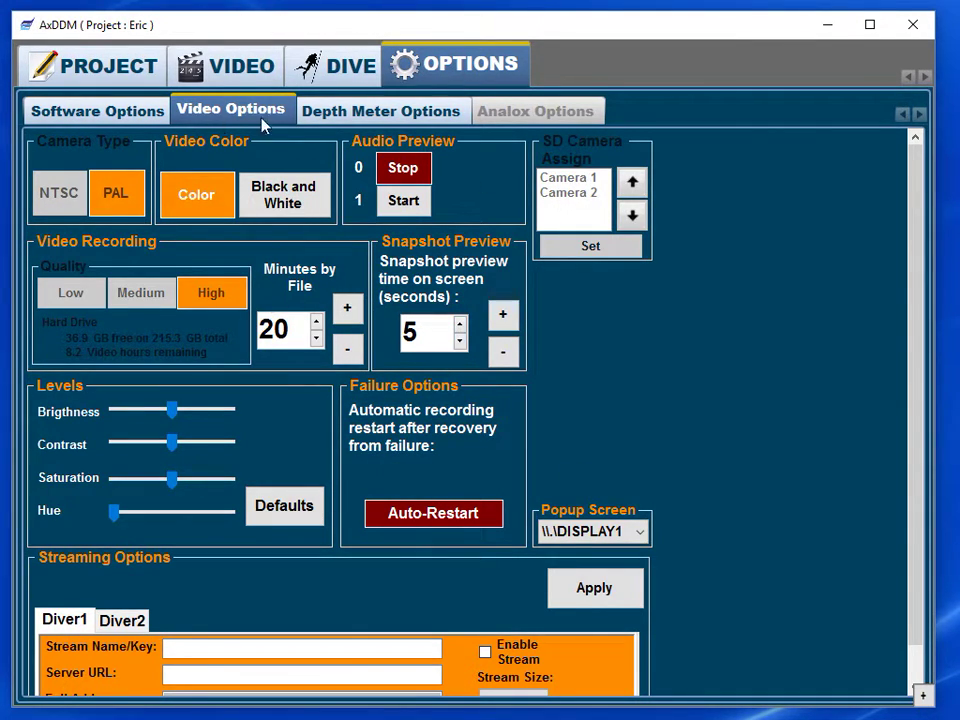
click(380, 110)
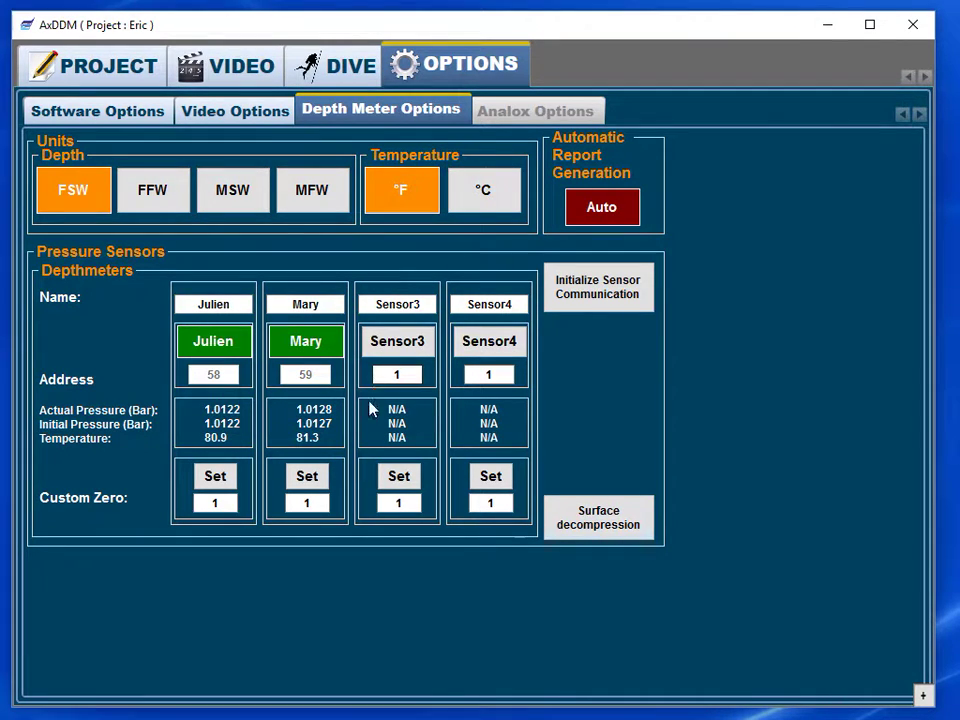
Try °C as the temperature unit and return to °F, then show and hide the surface decompression devices
click(481, 191)
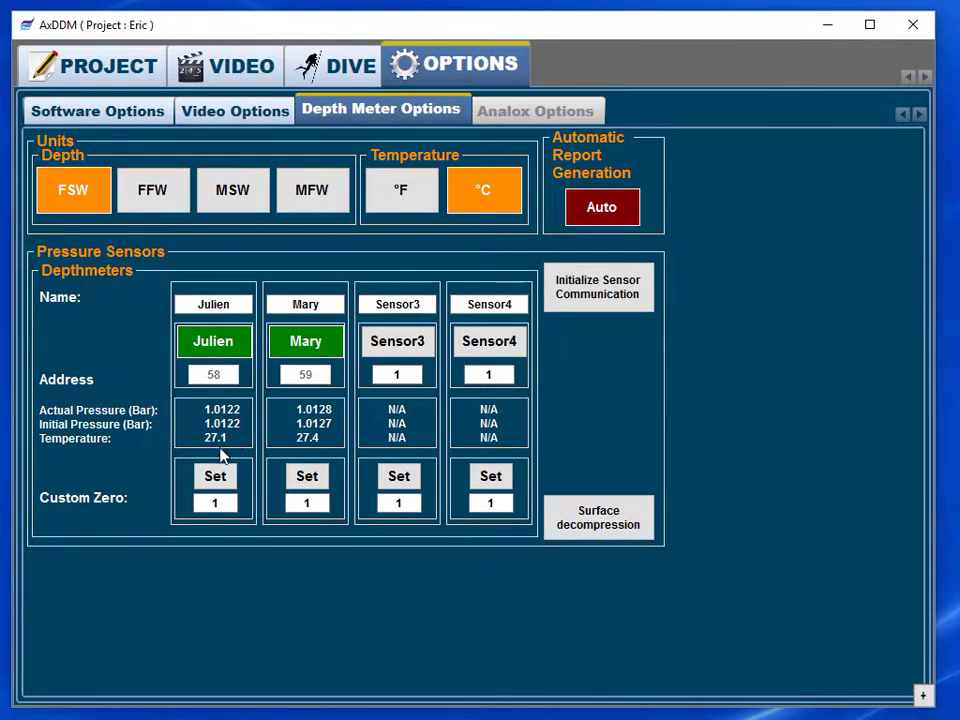
click(402, 192)
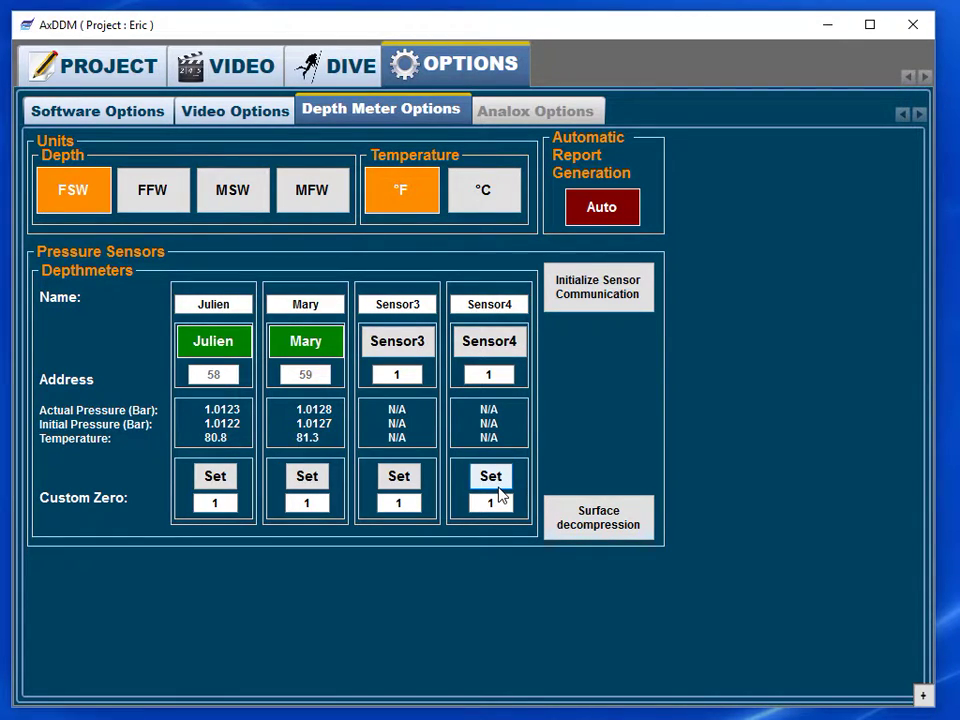
click(617, 528)
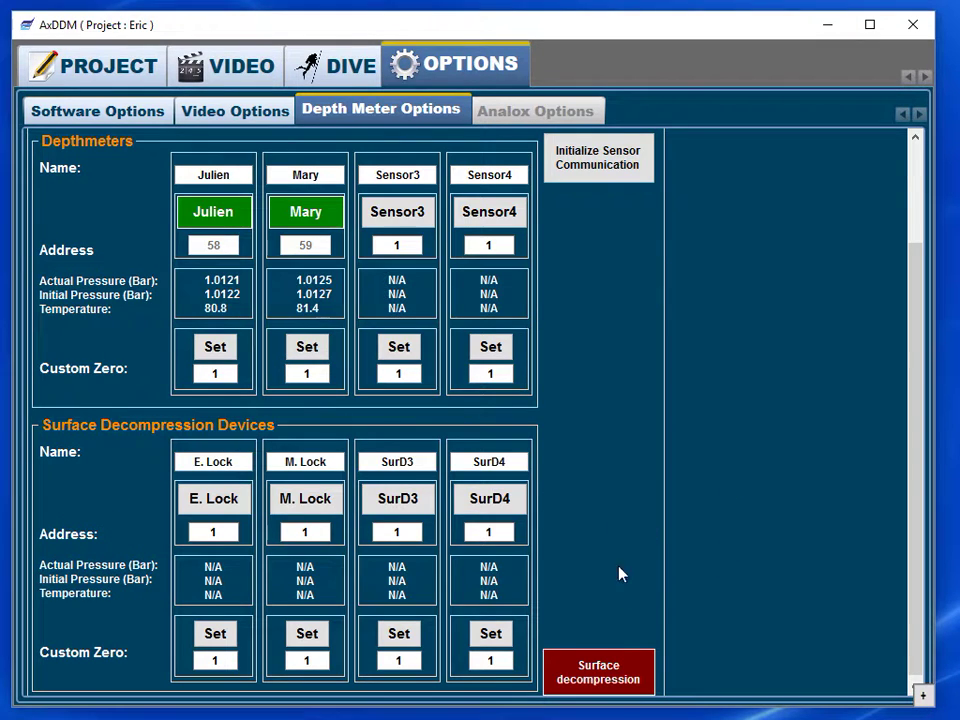
click(627, 676)
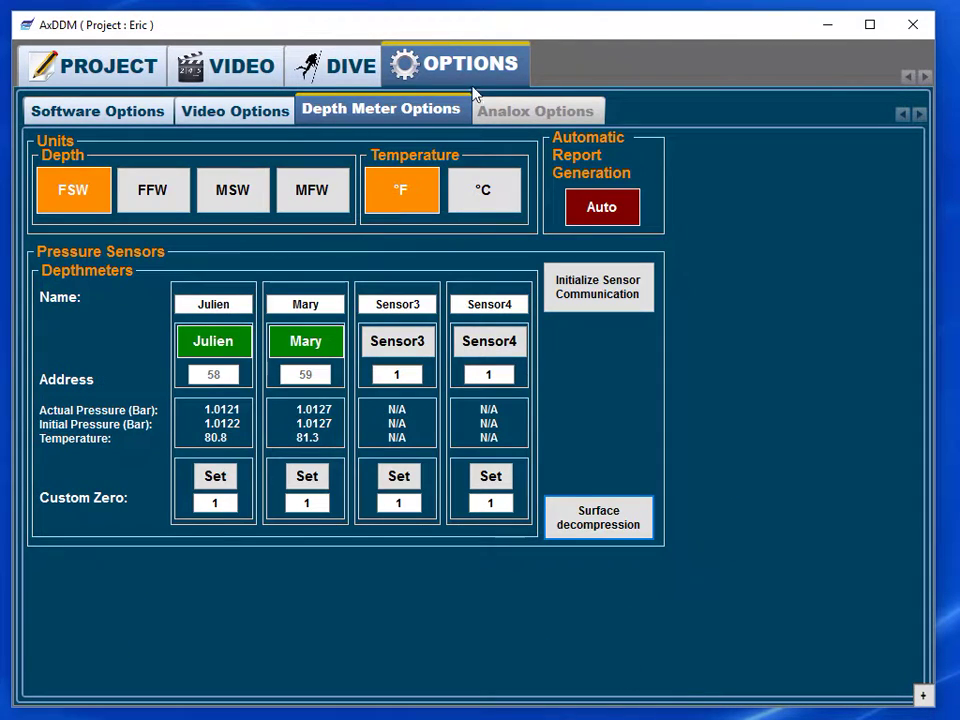